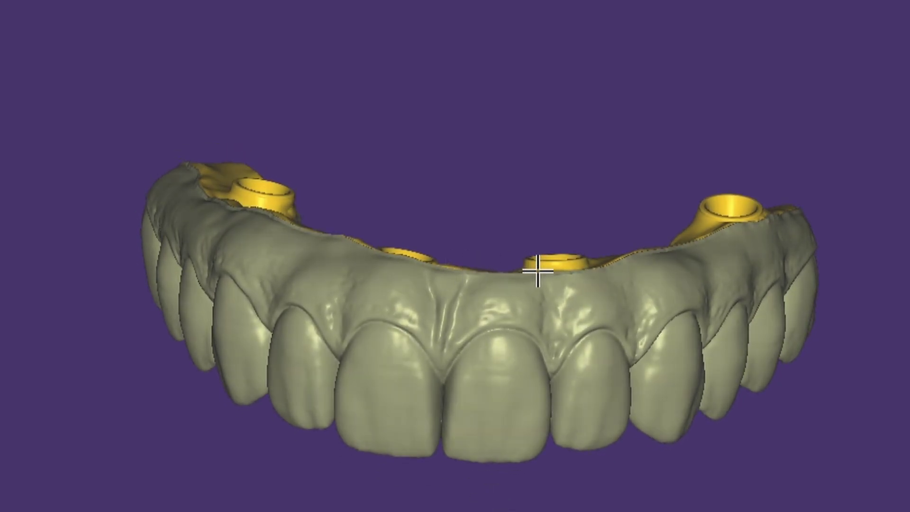
- Advance the full-arch implant bridge design to the wizard's Finished page
drag(535, 239, 542, 153)
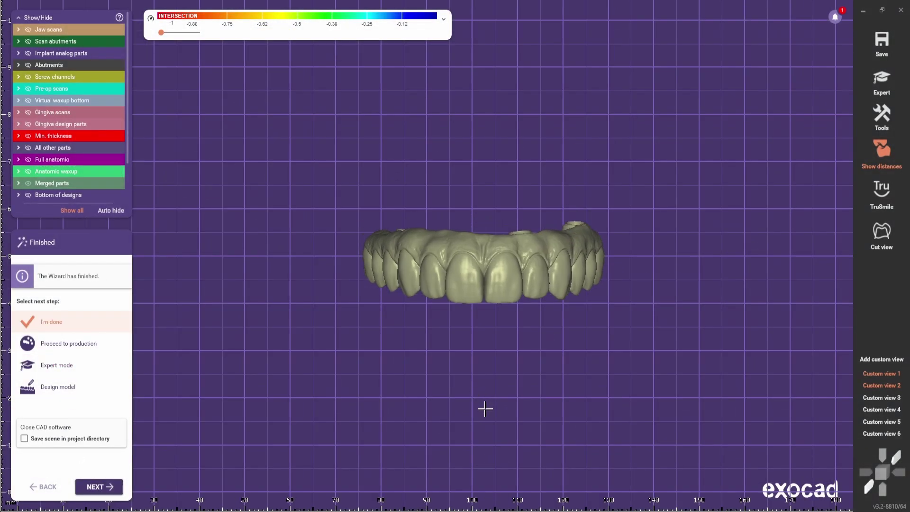
- Continue in Expert mode and select the upper jaw restoration
click(51, 368)
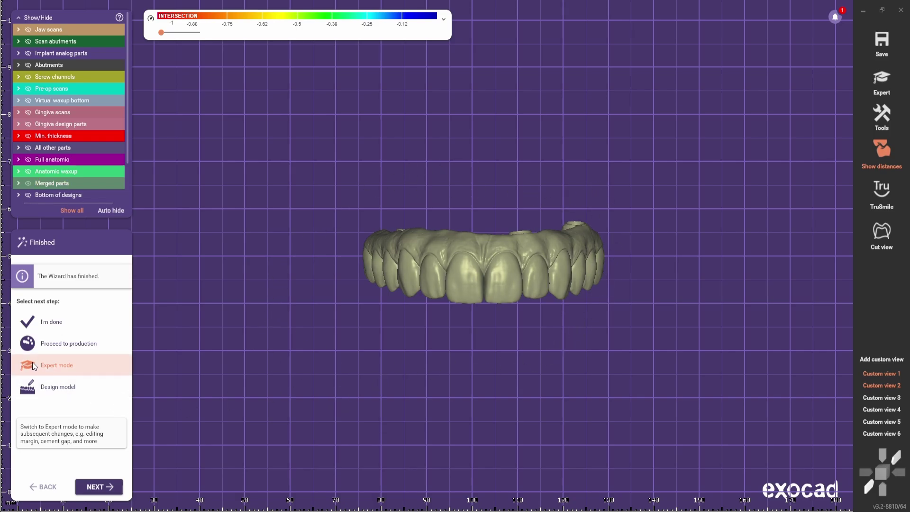
click(101, 488)
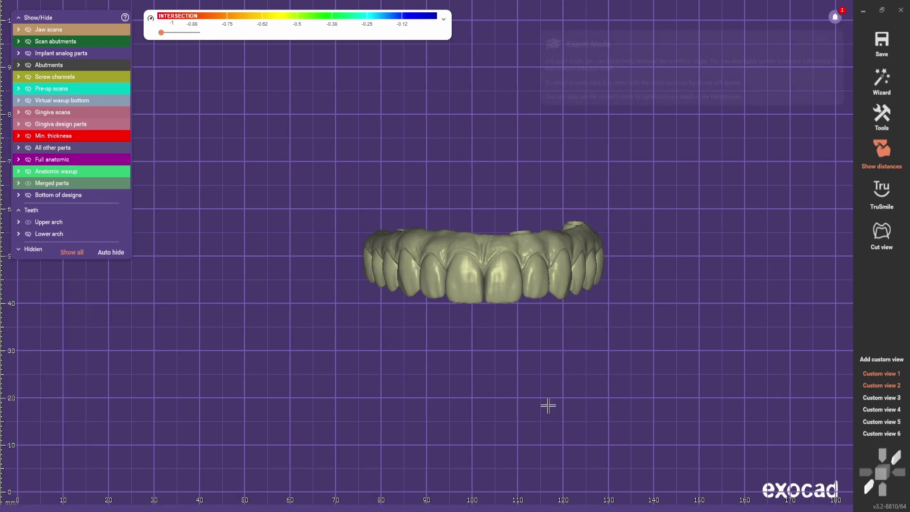
click(454, 267)
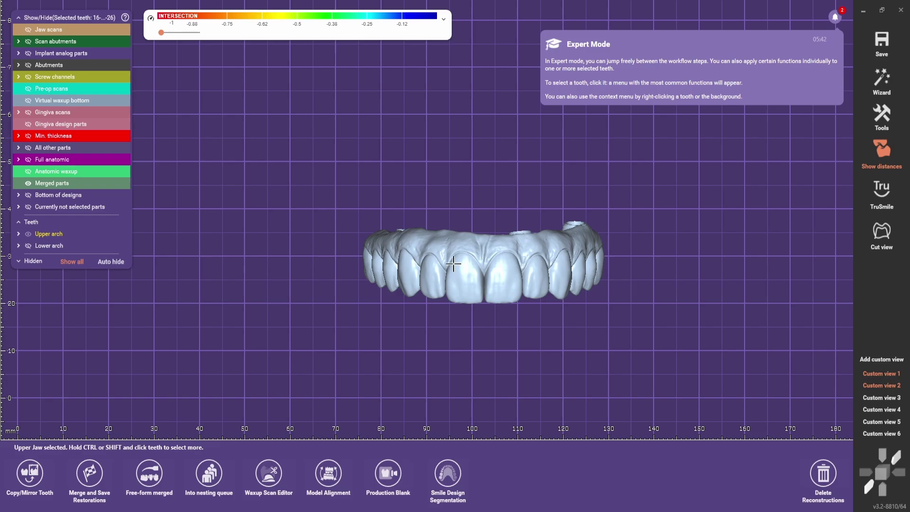
- Delete the Merged parts reconstruction, hide everything, and show only the Anatomic waxup
click(822, 472)
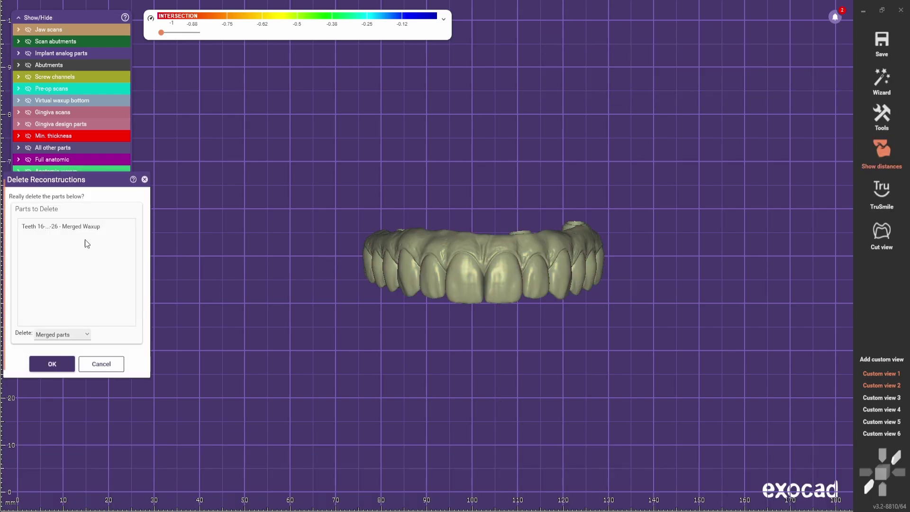
click(49, 363)
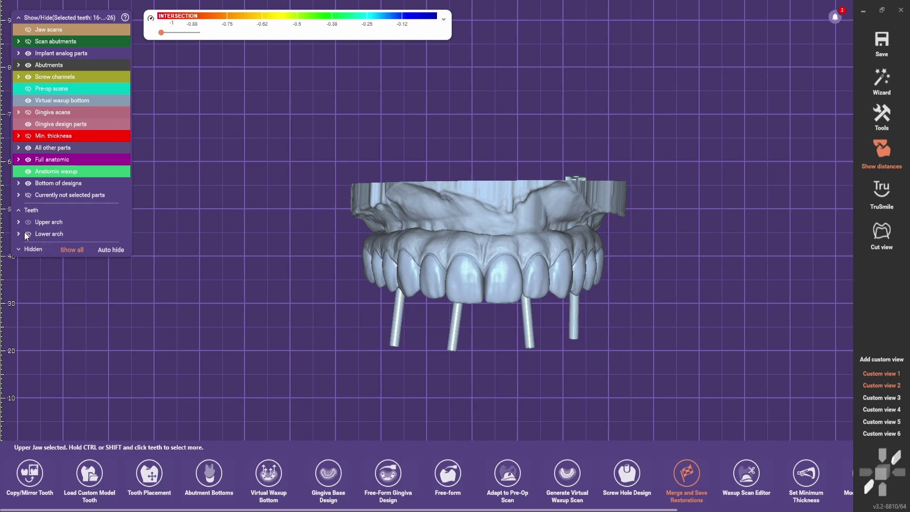
click(70, 250)
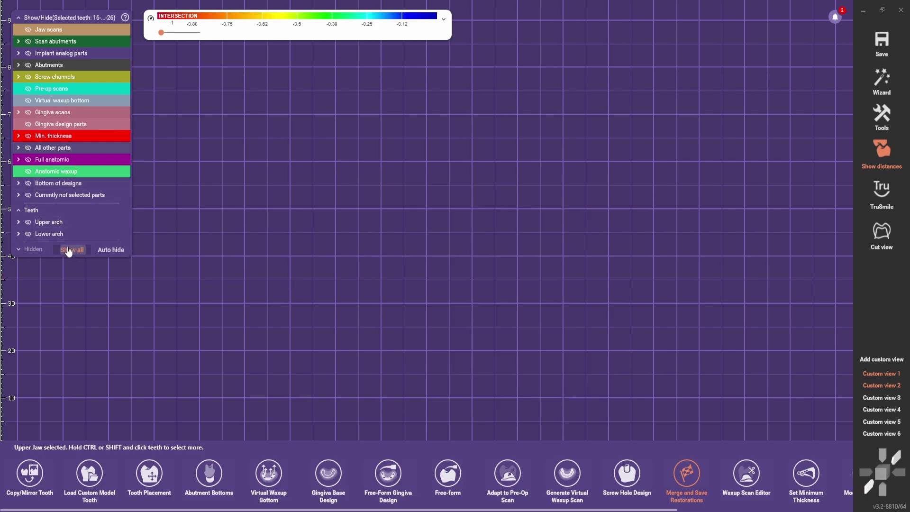
click(26, 170)
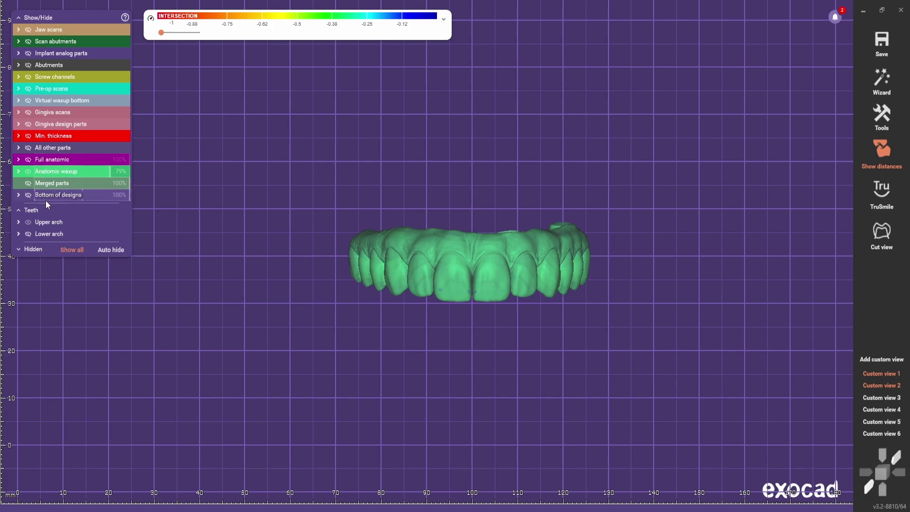
click(72, 250)
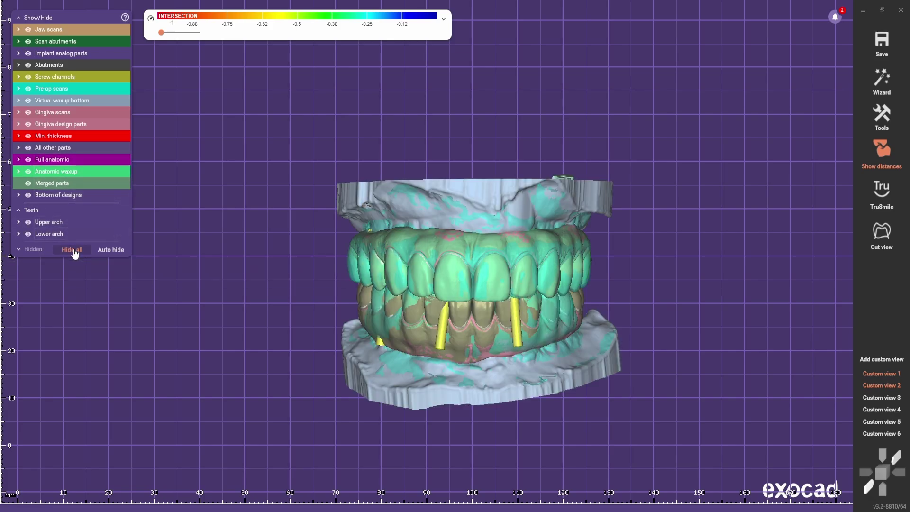
click(72, 250)
click(36, 172)
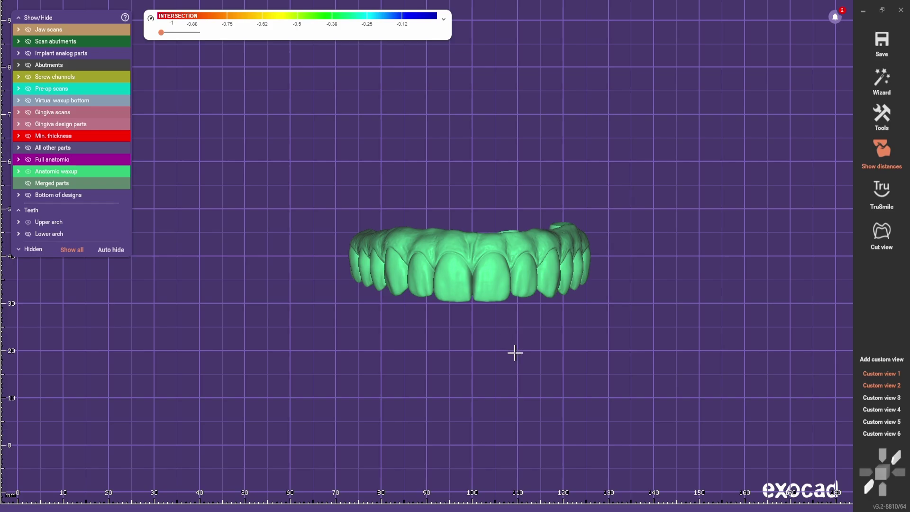
mouse_move(515, 352)
right_down()
mouse_move(540, 347)
mouse_move(520, 348)
right_up()
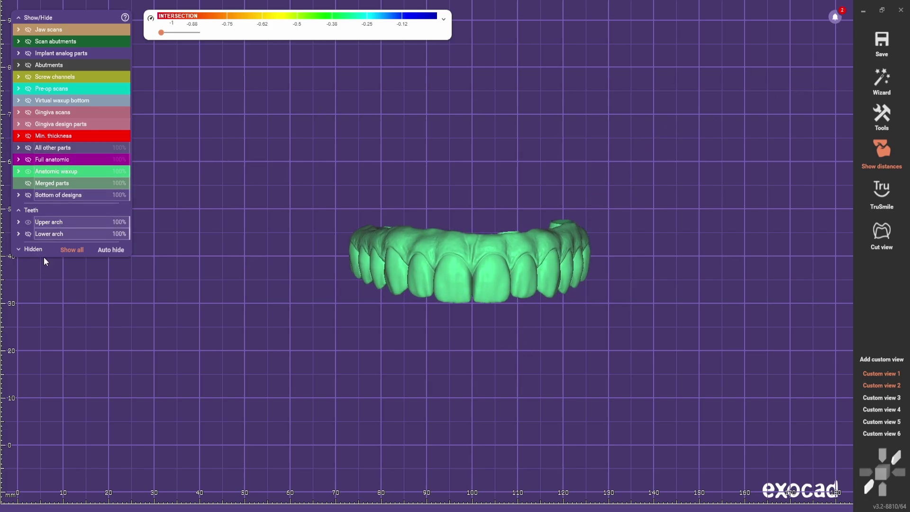
click(71, 249)
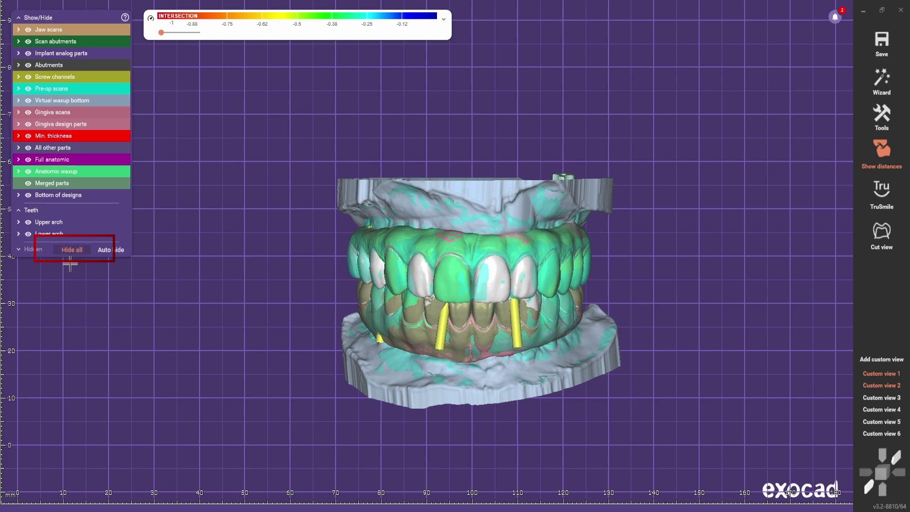
click(70, 251)
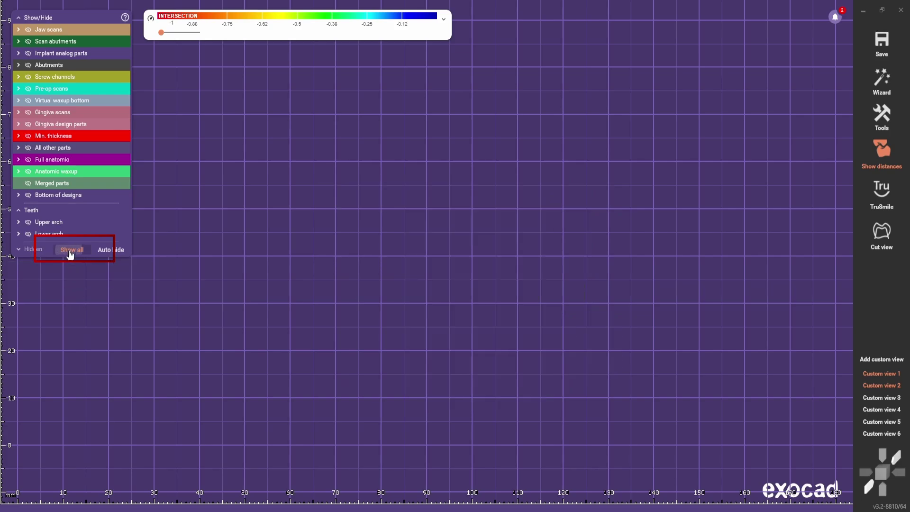
click(39, 172)
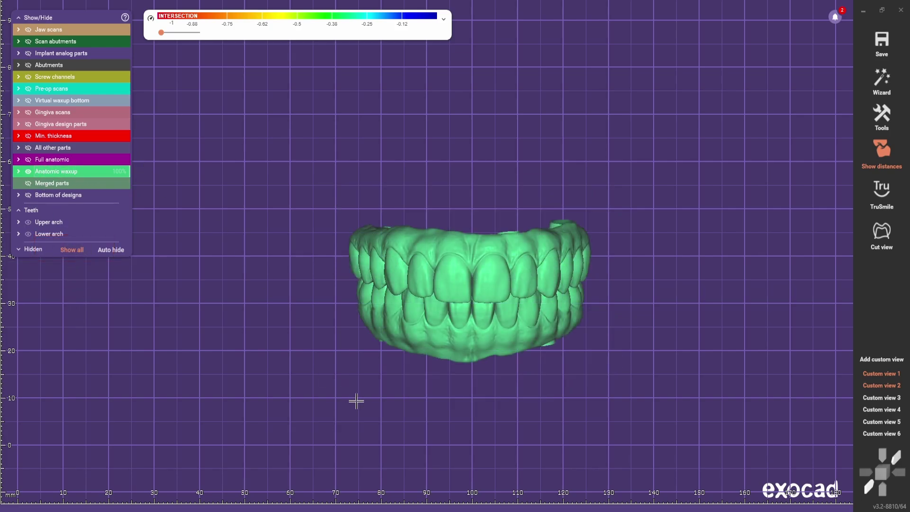
click(460, 359)
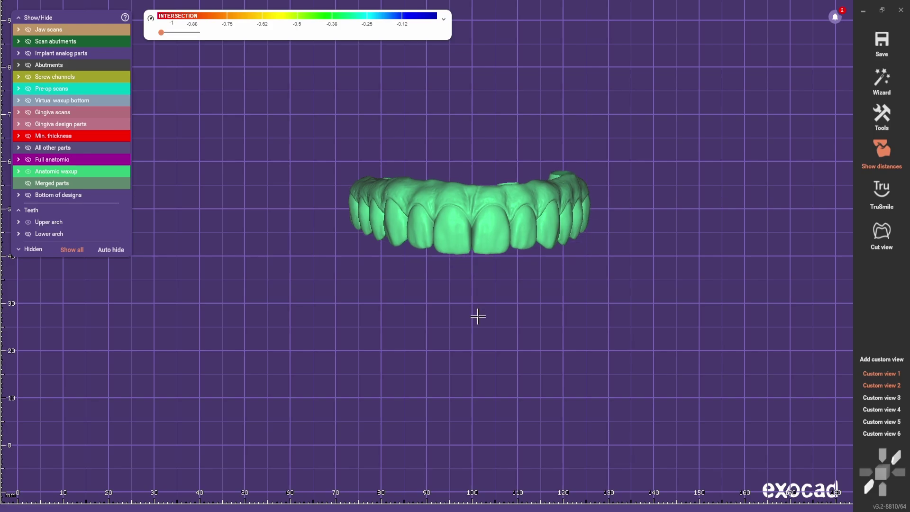
middle_drag(478, 319, 479, 365)
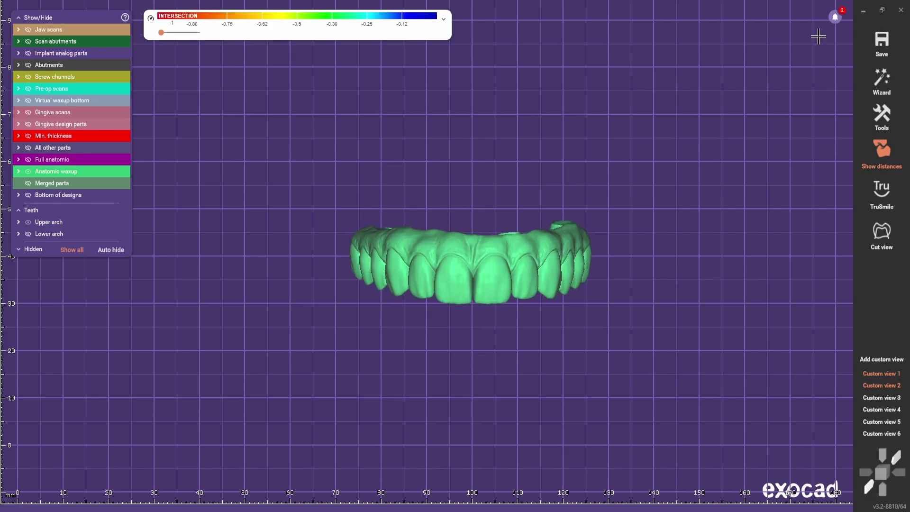
- Export the visible anatomic waxup as Plain STL 'Full countour', visible objects only
click(884, 42)
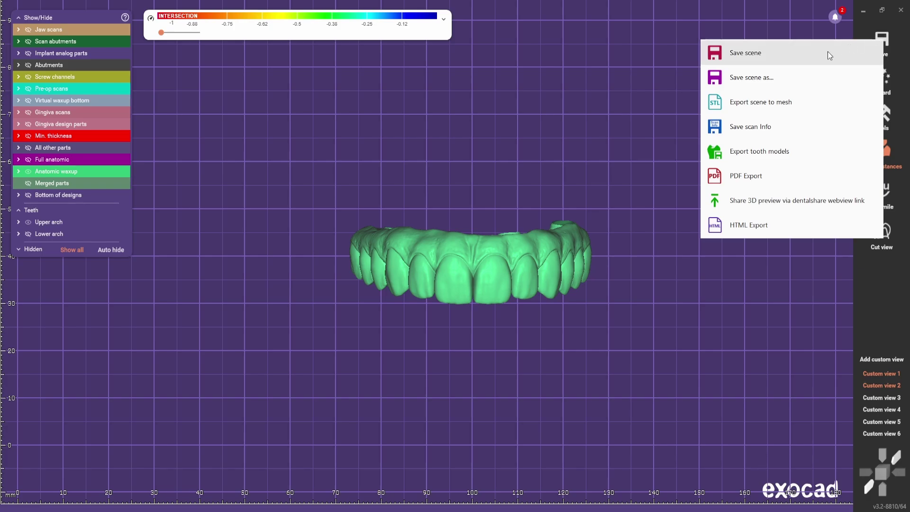
click(763, 104)
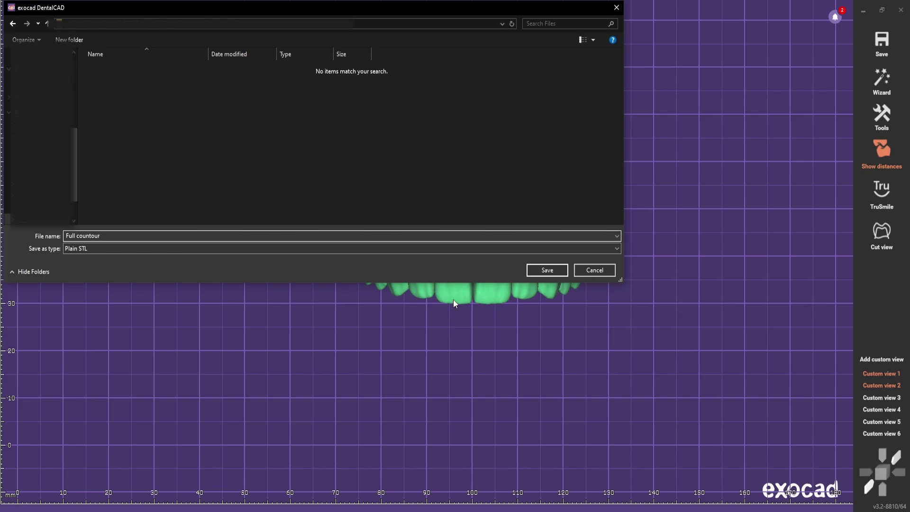
click(547, 270)
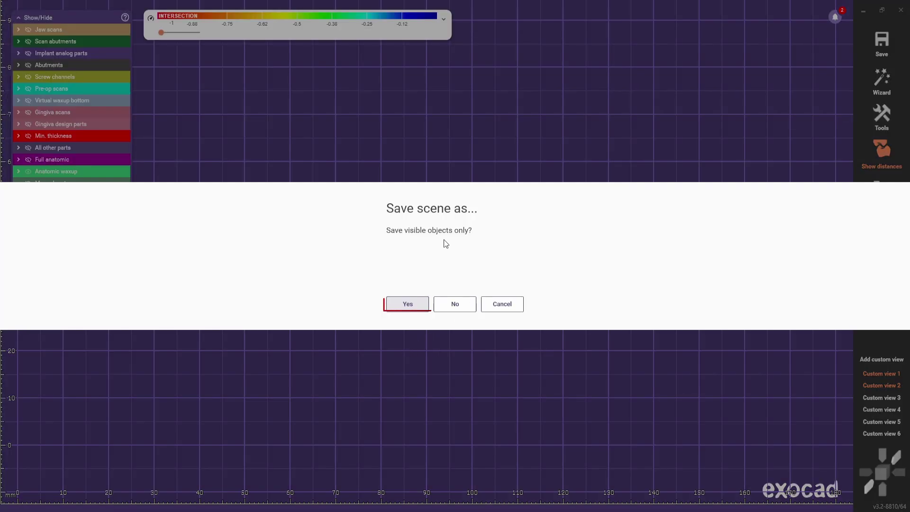
click(408, 307)
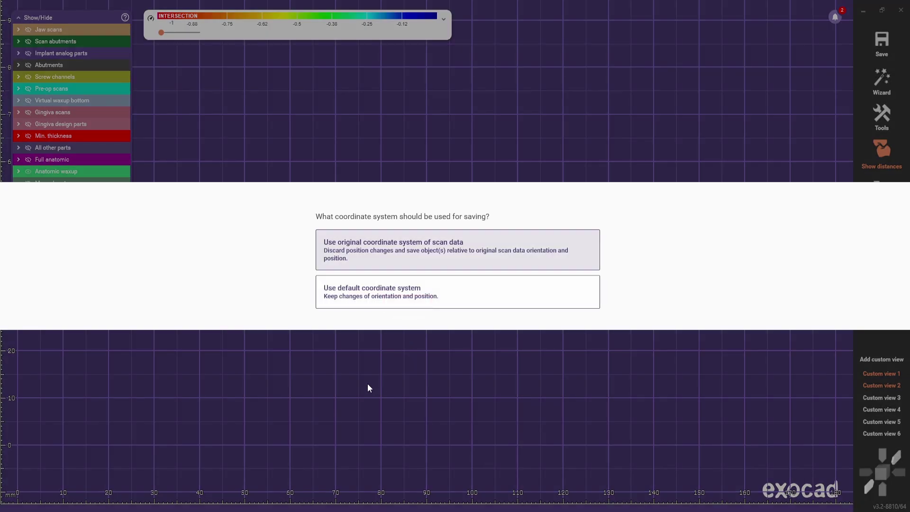
click(376, 299)
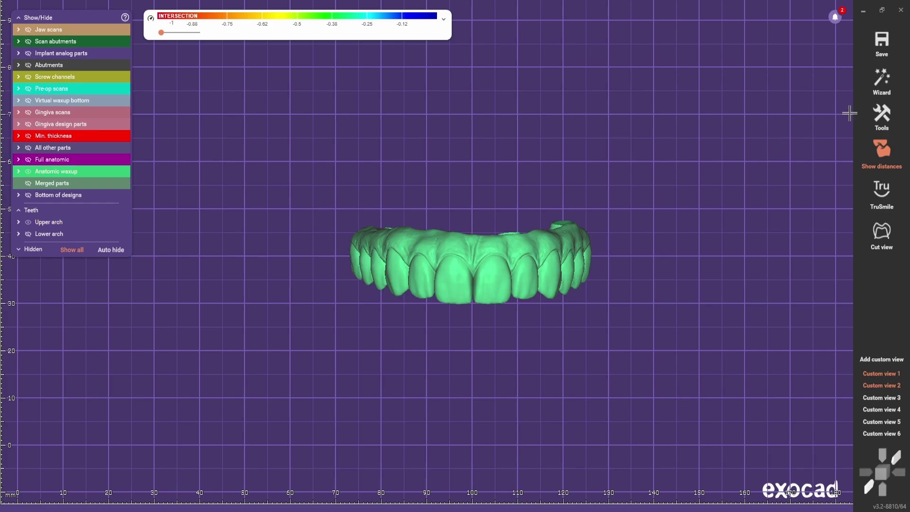
- Change tooth 11's reconstruction type to Reduced waxup and apply it
click(883, 115)
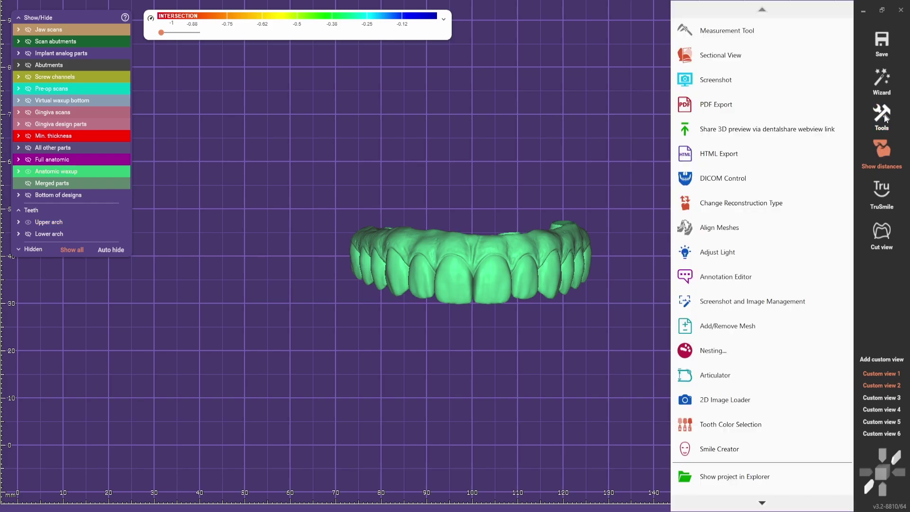
click(721, 206)
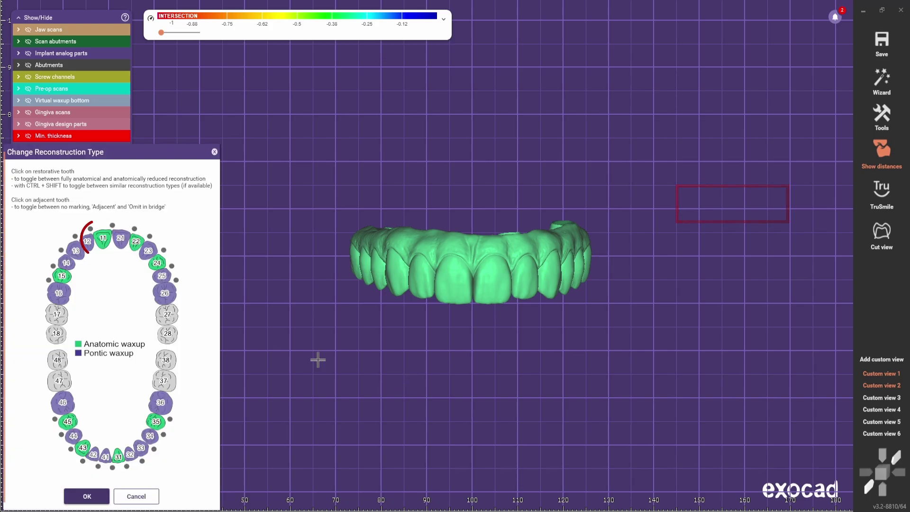
click(103, 243)
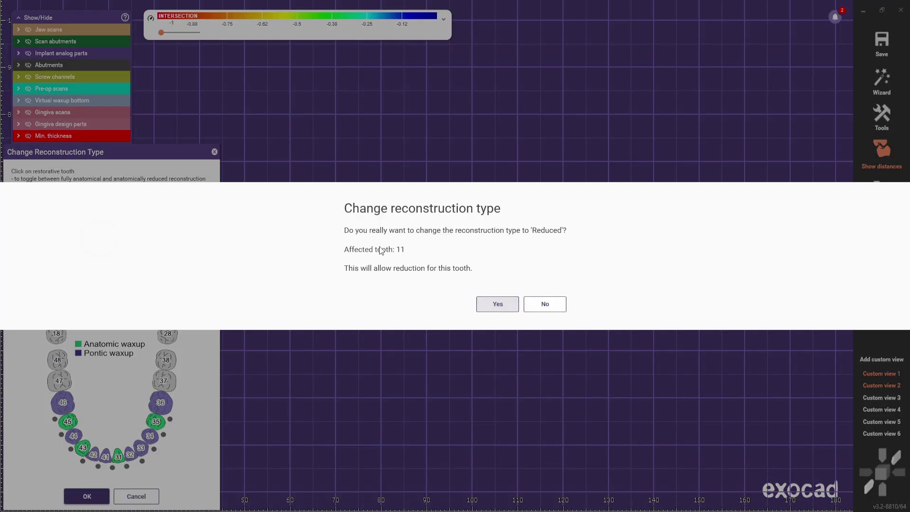
click(493, 306)
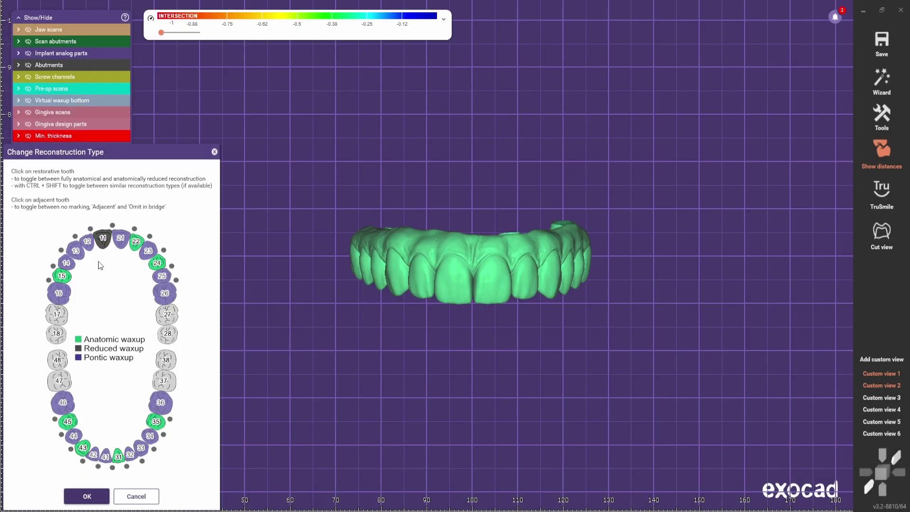
click(86, 497)
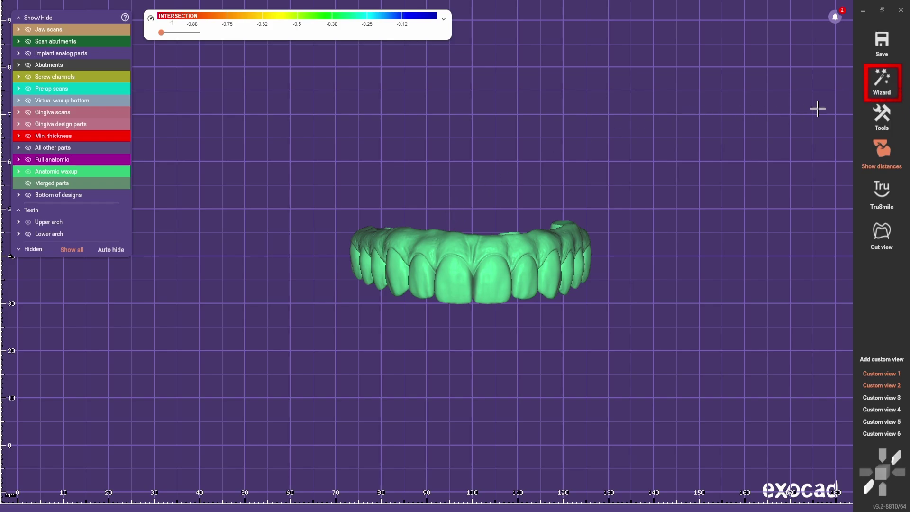
- Return to Anatomic Reduction, enable Exclude selected parts, and make the teeth opaque
click(884, 81)
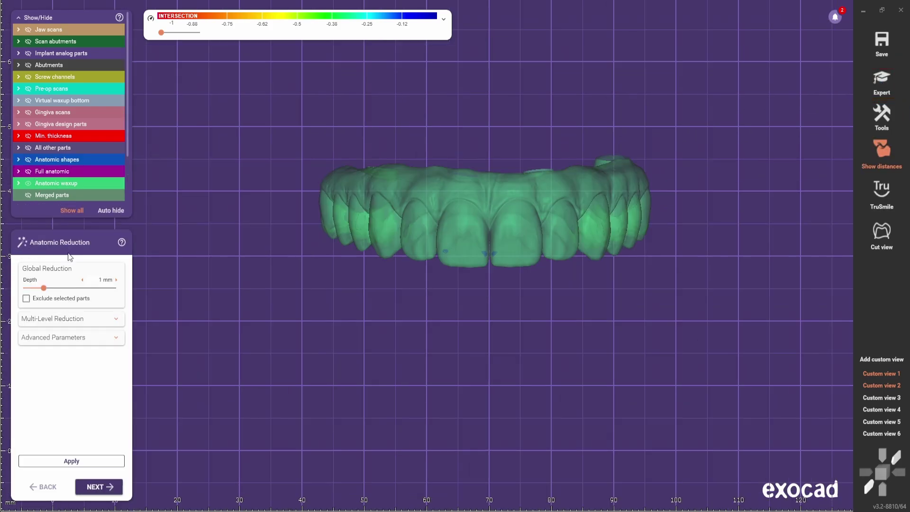
click(26, 300)
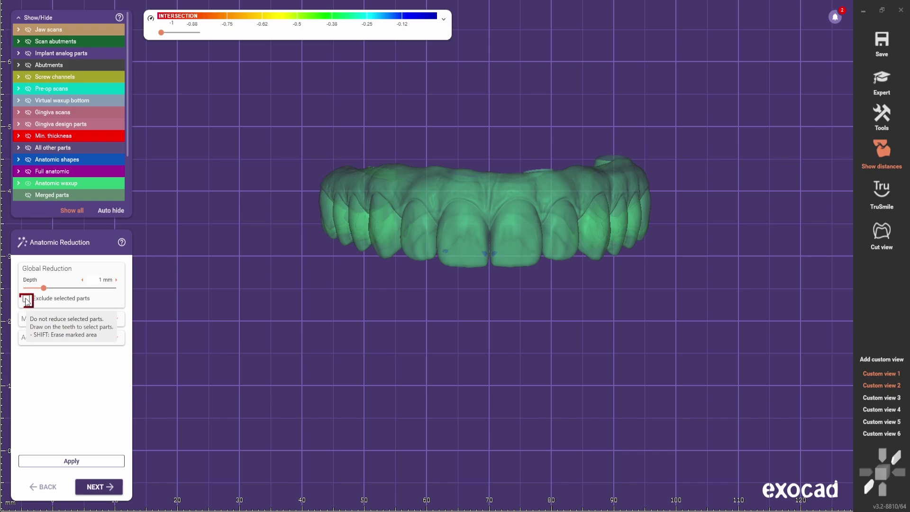
click(26, 300)
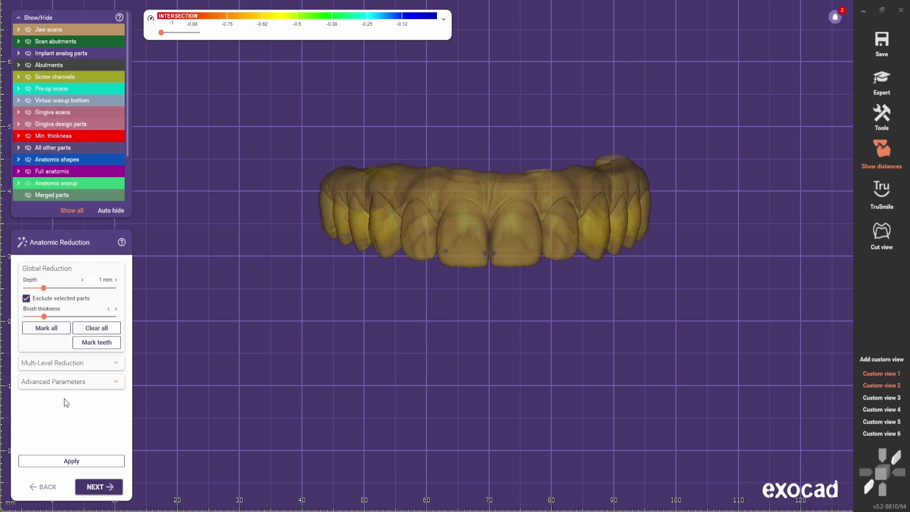
right_drag(473, 326, 469, 283)
shift+middle_click(470, 283)
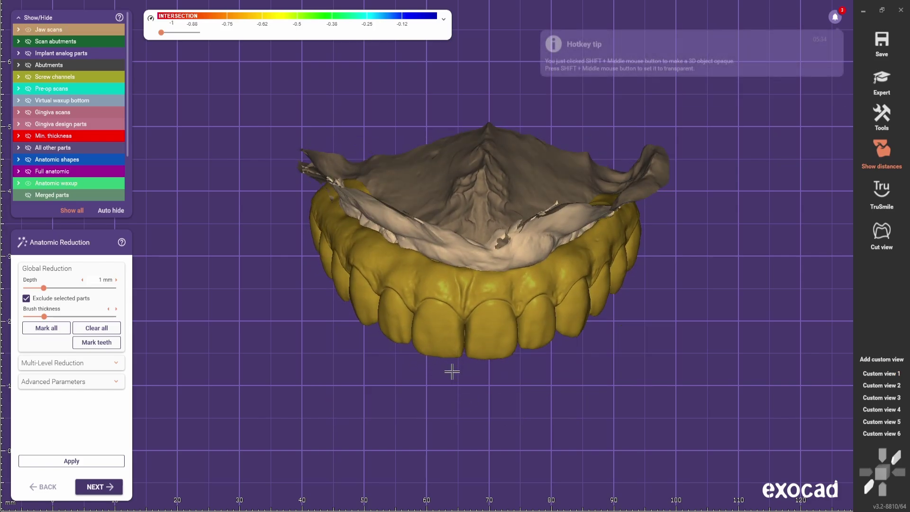
- Mark the whole bridge, thicken the brush, and make the jaw scan transparent
click(46, 328)
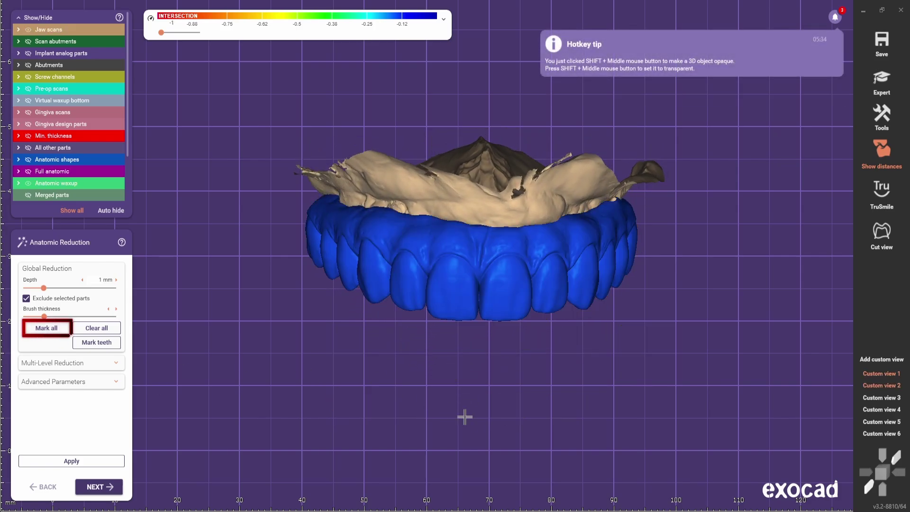
right_drag(465, 416, 476, 413)
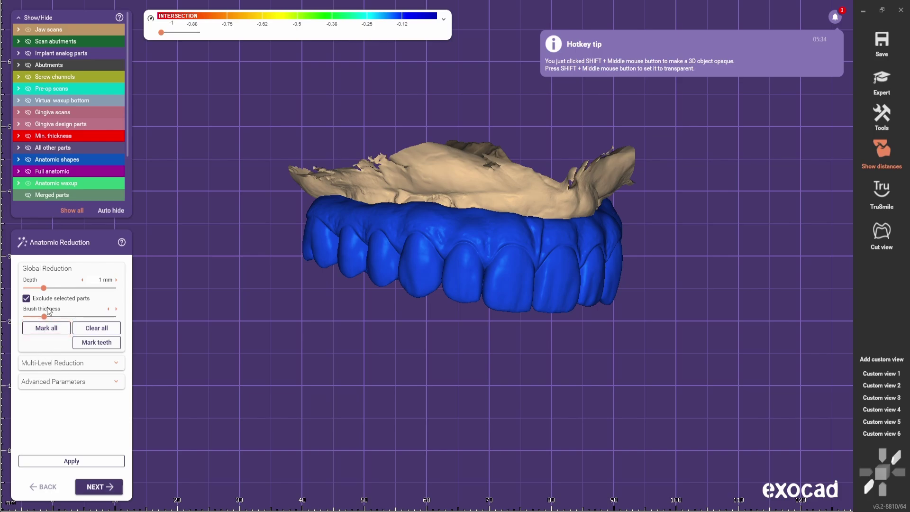
scroll(438, 231, up, 3)
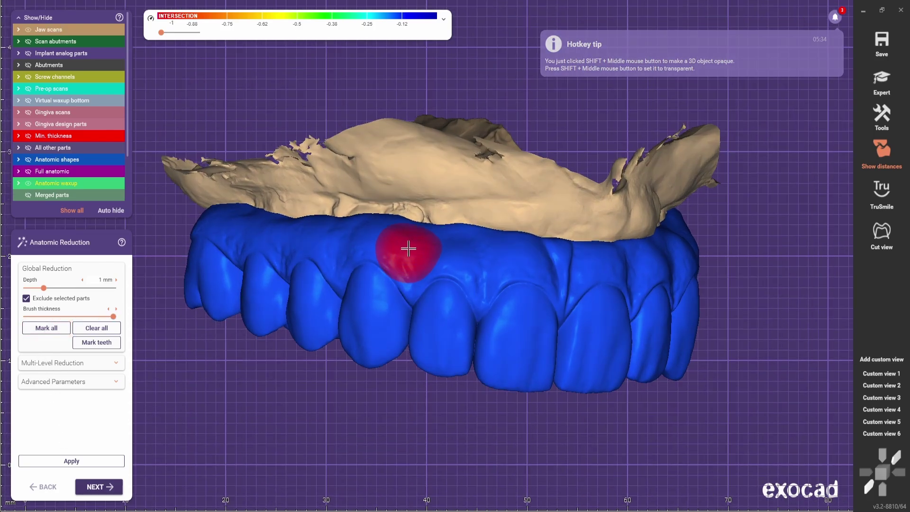
ctrl+scroll(411, 245, up, 3)
mouse_move(410, 246)
right_down()
mouse_move(406, 300)
mouse_move(443, 211)
right_up()
shift+middle_click(442, 215)
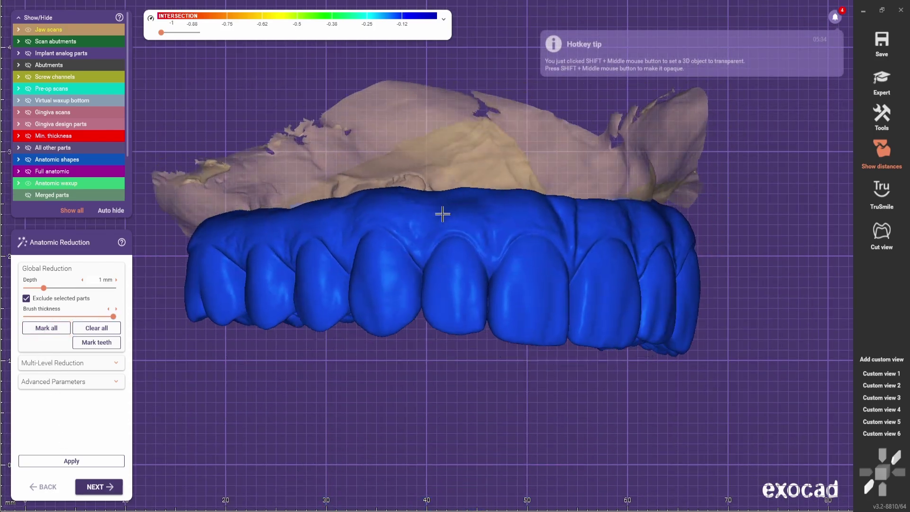
scroll(251, 285, up, 5)
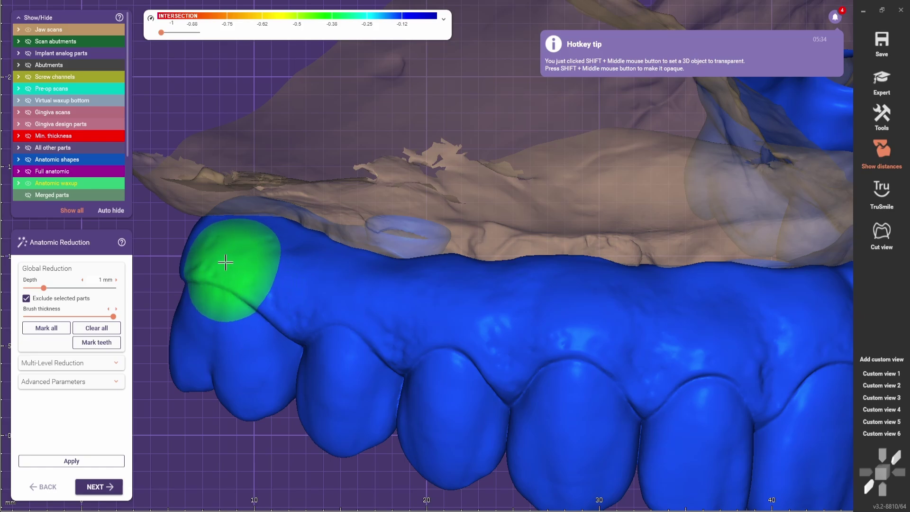
- Paint a yellow excluded band along the gingiva of the left and front teeth
click(229, 261)
mouse_move(229, 261)
mouse_down()
mouse_move(258, 264)
mouse_move(335, 307)
mouse_move(374, 309)
mouse_up()
mouse_move(318, 337)
mouse_down()
mouse_move(332, 323)
mouse_move(403, 314)
mouse_move(521, 332)
mouse_up()
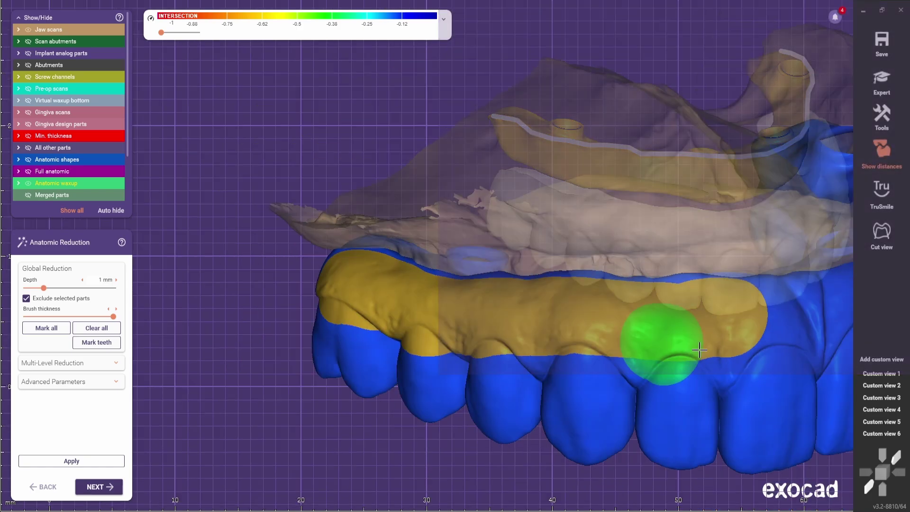
mouse_move(654, 329)
mouse_down()
mouse_move(637, 351)
mouse_move(687, 354)
mouse_move(606, 355)
mouse_move(378, 325)
mouse_move(301, 304)
mouse_up()
- Re-brush the front band and extend it toward the right teeth with a thinner brush
scroll(548, 372, down, 5)
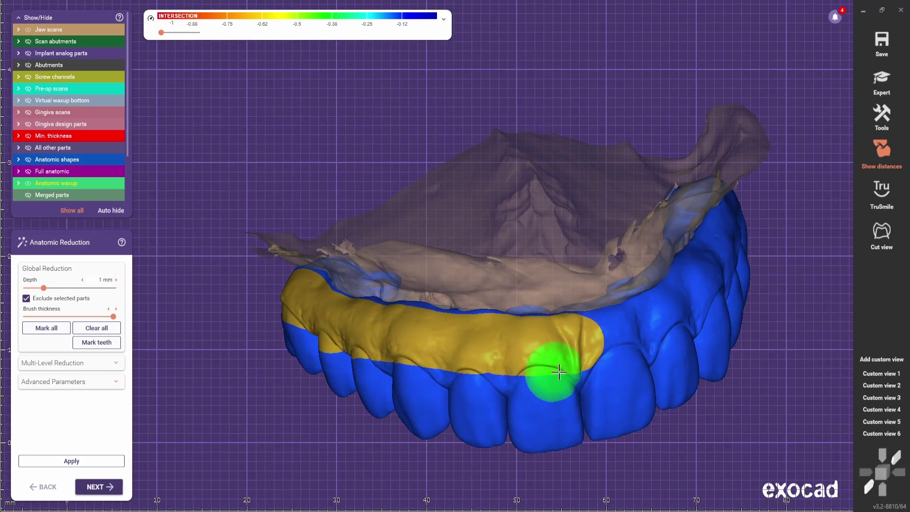
scroll(550, 343, up, 5)
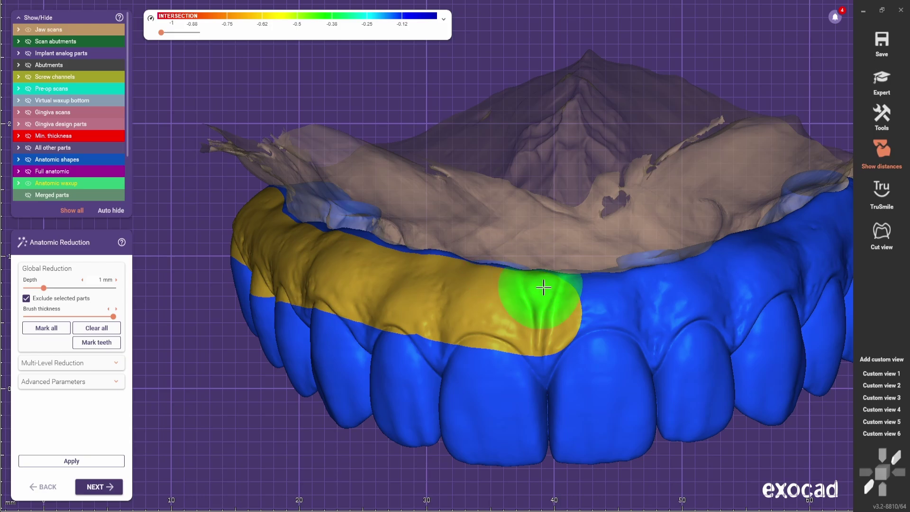
scroll(569, 355, up, 3)
mouse_move(550, 324)
mouse_down()
mouse_move(483, 316)
mouse_move(363, 281)
mouse_up()
scroll(358, 332, down, 3)
scroll(331, 270, up, 2)
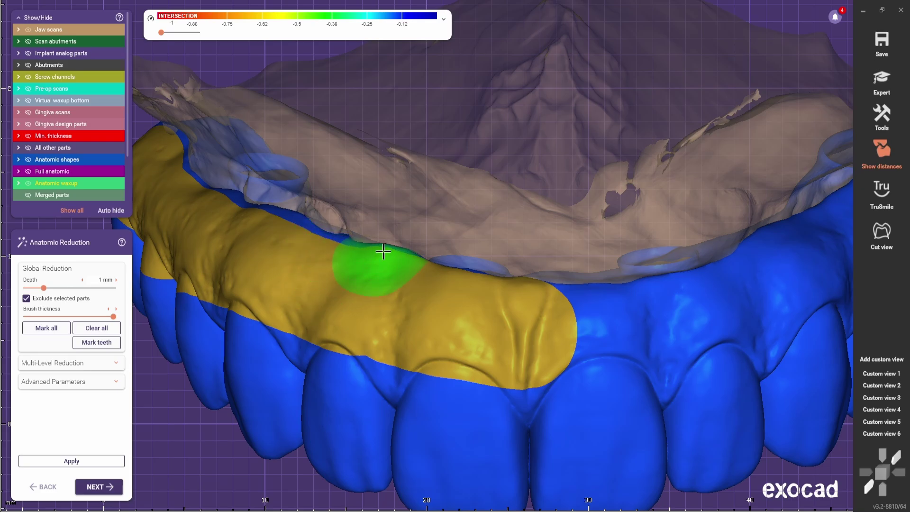
mouse_move(382, 254)
right_down()
mouse_move(477, 380)
mouse_move(468, 169)
mouse_move(449, 227)
right_up()
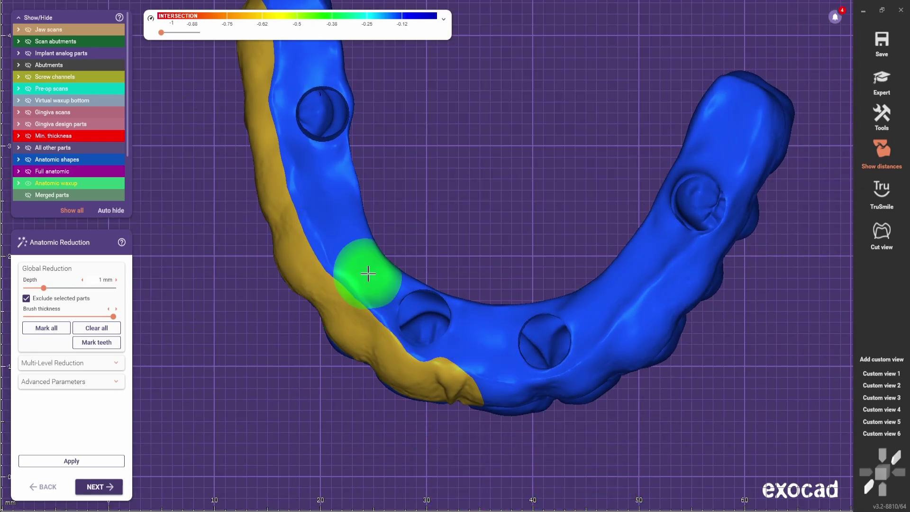
ctrl+scroll(369, 275, down, 1)
drag(369, 275, 369, 274)
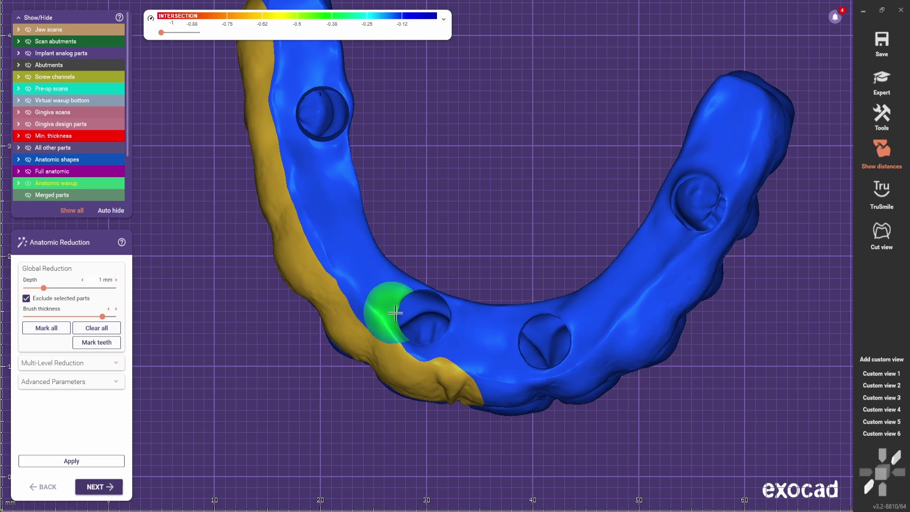
right_drag(366, 277, 366, 284)
ctrl+scroll(386, 298, up, 1)
mouse_move(386, 297)
mouse_down()
mouse_move(438, 324)
mouse_move(490, 340)
mouse_move(597, 355)
mouse_move(614, 342)
mouse_up()
scroll(613, 342, down, 1)
drag(590, 280, 612, 325)
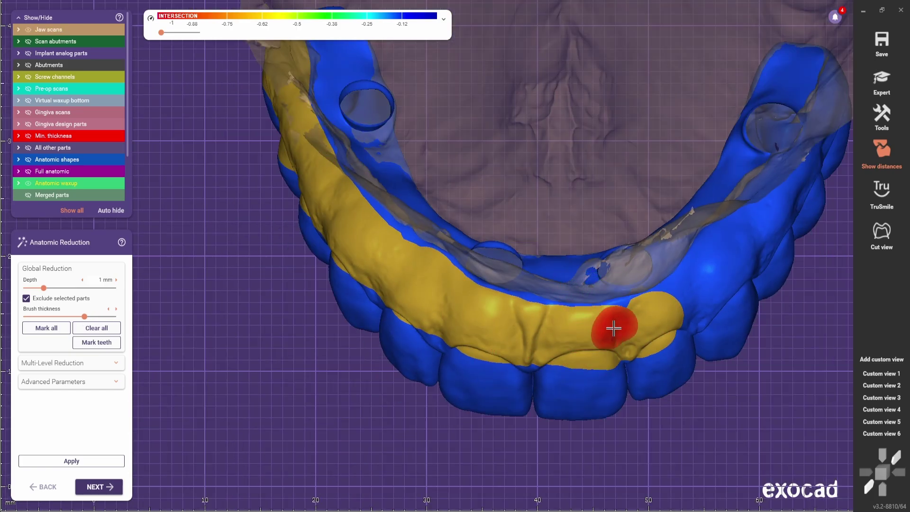
right_drag(611, 325, 612, 326)
- Paint the right-side and far-left back teeth's gingiva to close the band around the arch
scroll(591, 249, up, 2)
ctrl+scroll(591, 249, down, 1)
ctrl+scroll(591, 249, down, 1)
mouse_move(591, 249)
mouse_down()
mouse_move(824, 121)
mouse_move(731, 180)
mouse_move(742, 162)
mouse_move(659, 199)
mouse_move(638, 221)
mouse_move(696, 186)
mouse_move(609, 238)
mouse_up()
right_drag(610, 237, 431, 301)
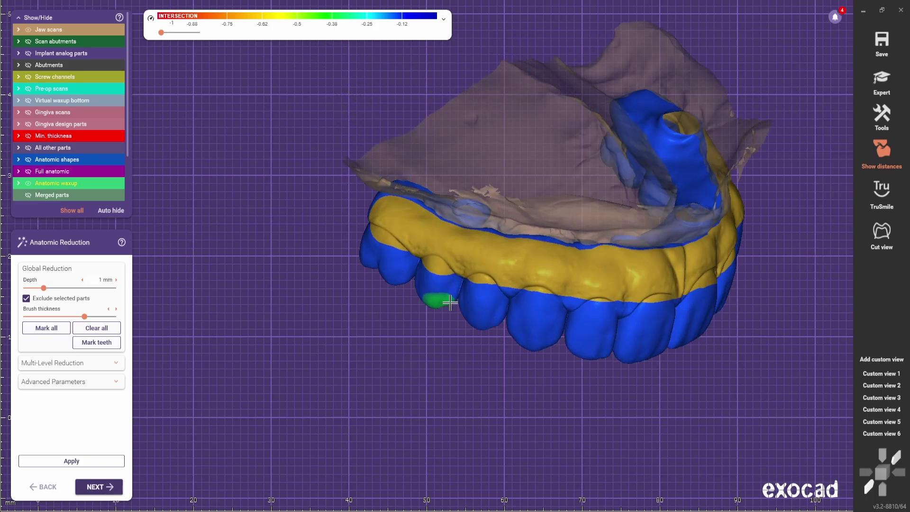
scroll(576, 269, up, 2)
right_drag(492, 251, 606, 215)
scroll(605, 215, up, 2)
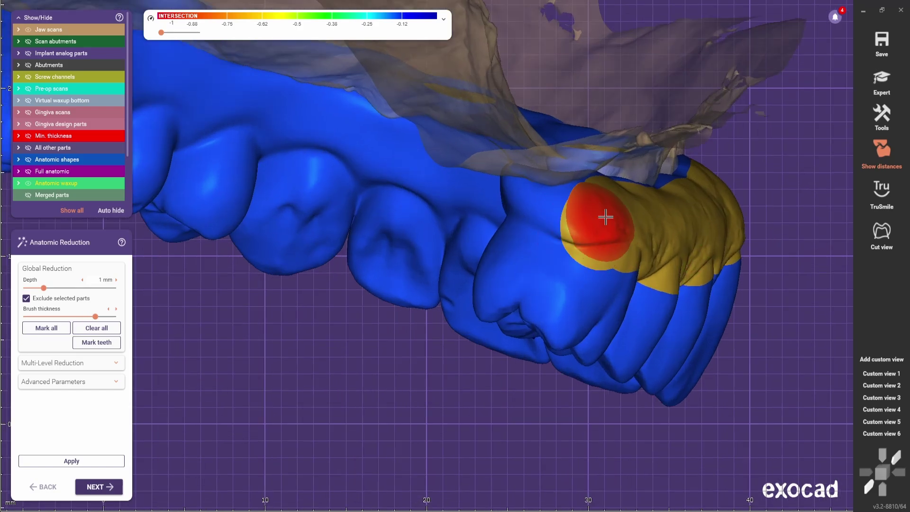
mouse_move(606, 216)
mouse_down()
mouse_move(549, 227)
mouse_move(612, 214)
mouse_move(664, 222)
mouse_move(613, 218)
mouse_move(427, 256)
mouse_move(266, 252)
mouse_up()
scroll(612, 214, down, 5)
right_drag(266, 253, 193, 282)
scroll(407, 264, up, 2)
mouse_move(407, 264)
mouse_down()
mouse_move(323, 259)
mouse_move(229, 223)
mouse_up()
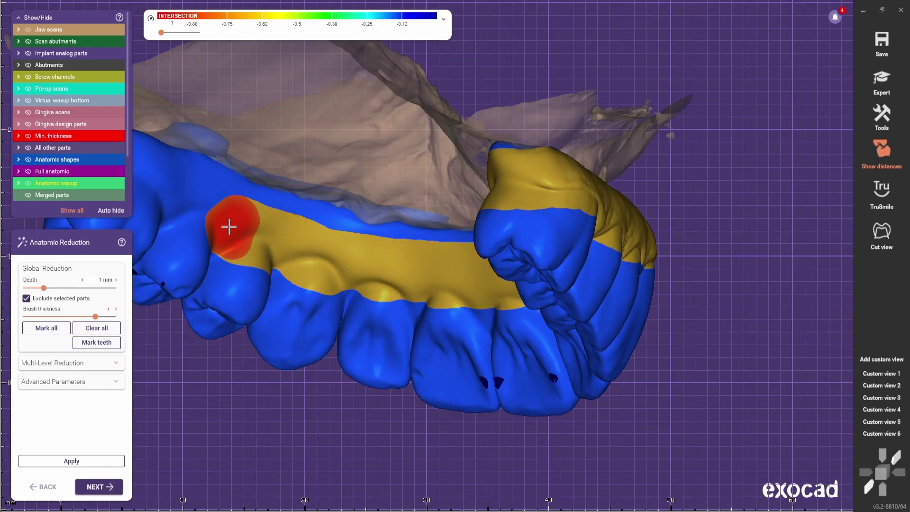
right_drag(230, 223, 525, 335)
mouse_move(526, 335)
mouse_down()
mouse_move(404, 300)
mouse_move(291, 250)
mouse_up()
mouse_move(291, 250)
right_down()
mouse_move(248, 289)
mouse_move(213, 227)
right_up()
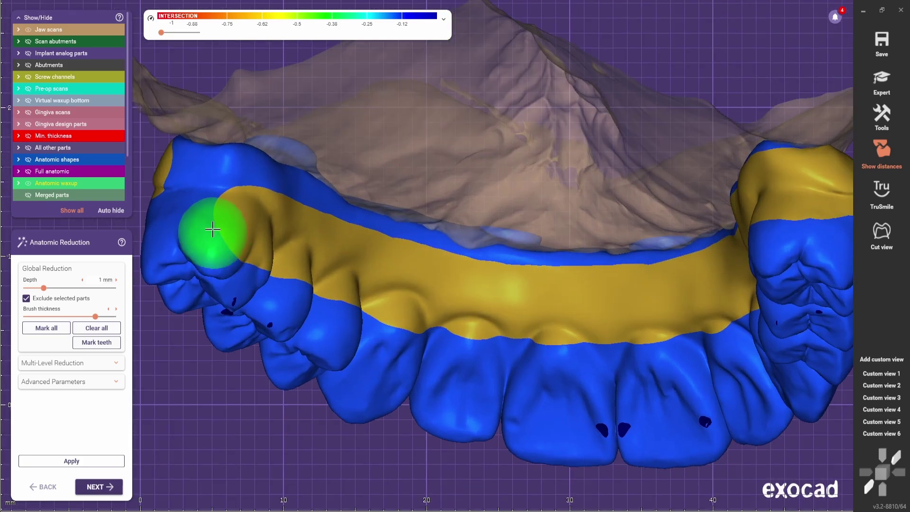
mouse_move(166, 186)
mouse_down()
mouse_move(243, 209)
mouse_move(165, 184)
mouse_move(203, 204)
mouse_up()
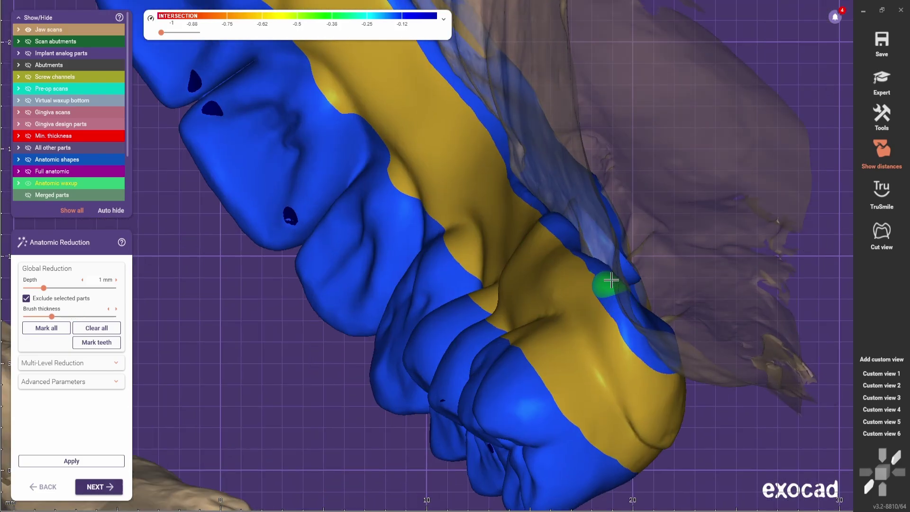
- Rotate the view to inspect the finished yellow band around the full arch
right_drag(612, 280, 549, 237)
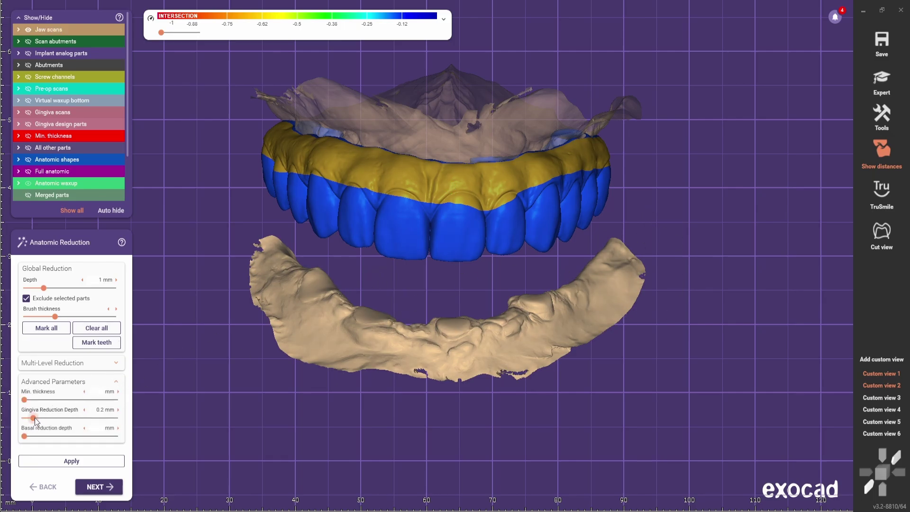
- Increase gingiva reduction depth to 1 mm and global reduction depth to about 2 mm
drag(35, 418, 75, 417)
drag(53, 289, 59, 291)
- Compute the reduced waxup at 2.01 mm depth and inspect it from oblique and frontal views
drag(62, 292, 63, 291)
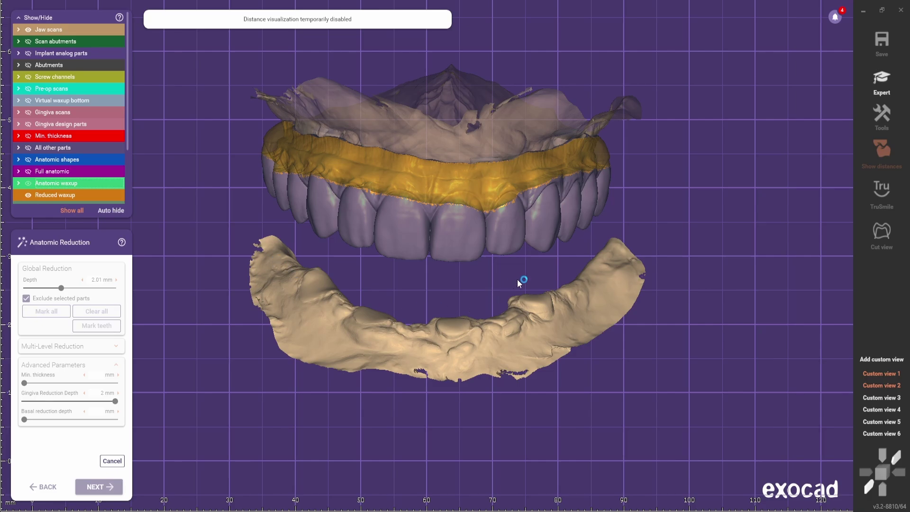
right_drag(571, 254, 620, 232)
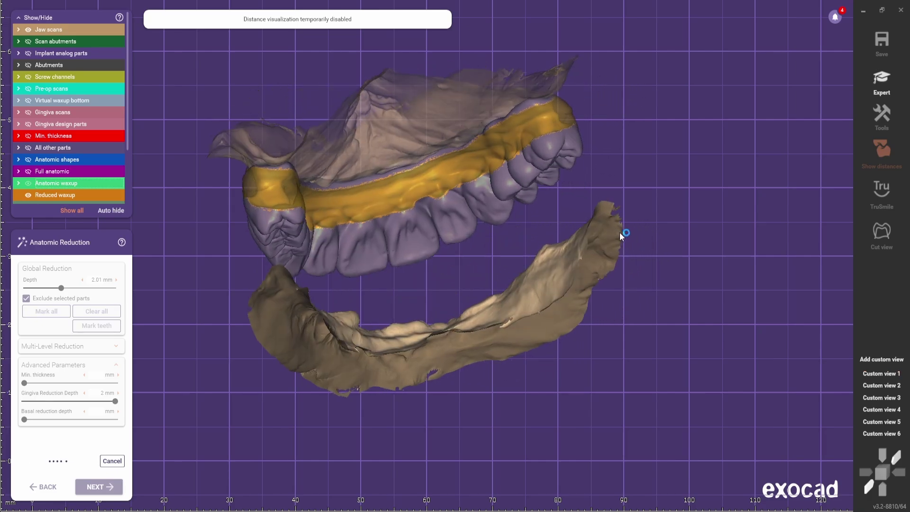
right_drag(621, 232, 720, 206)
scroll(382, 294, up, 2)
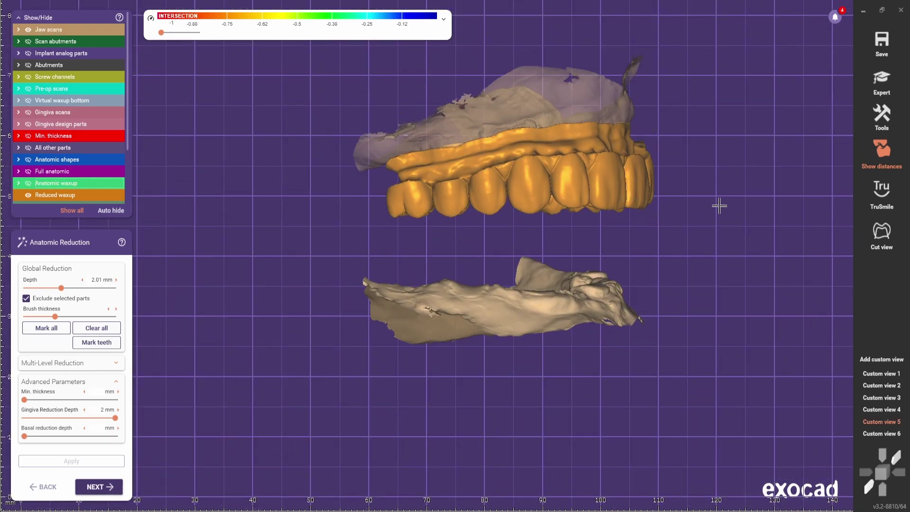
key(1)
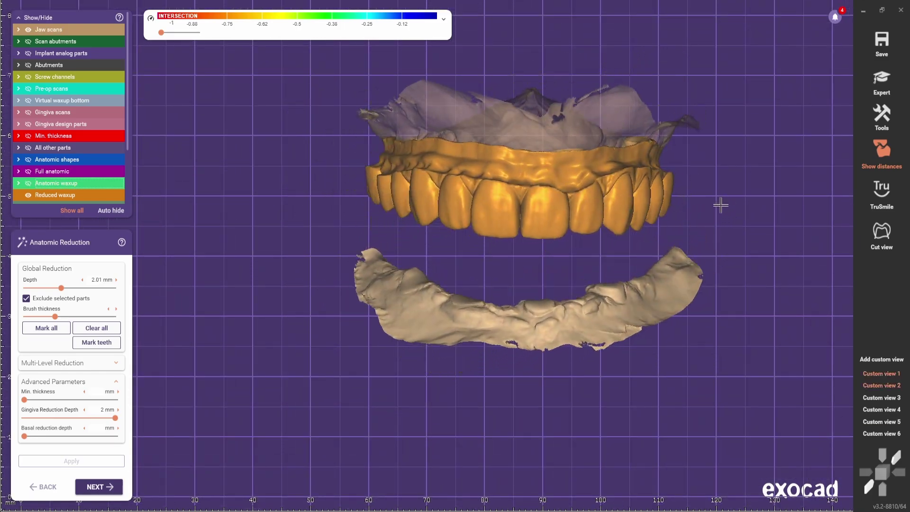
- Hide the lower jaw scan and check the upper waxup, including the underside implant holes
click(523, 339)
right_drag(487, 319, 650, 213)
key(1)
right_drag(537, 286, 425, 188)
key(1)
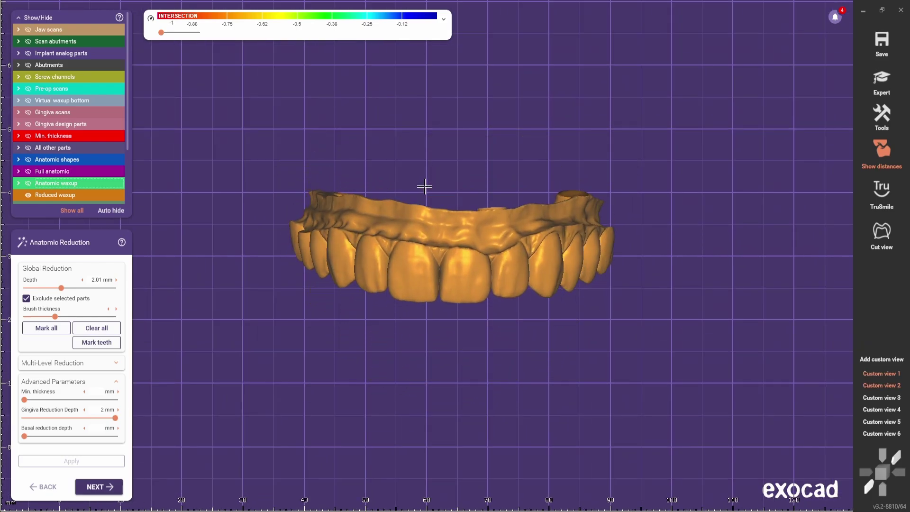
- In Expert mode, open the reduced waxup via Edit Mesh in the 3D Data Editor and place a first selection point
click(99, 487)
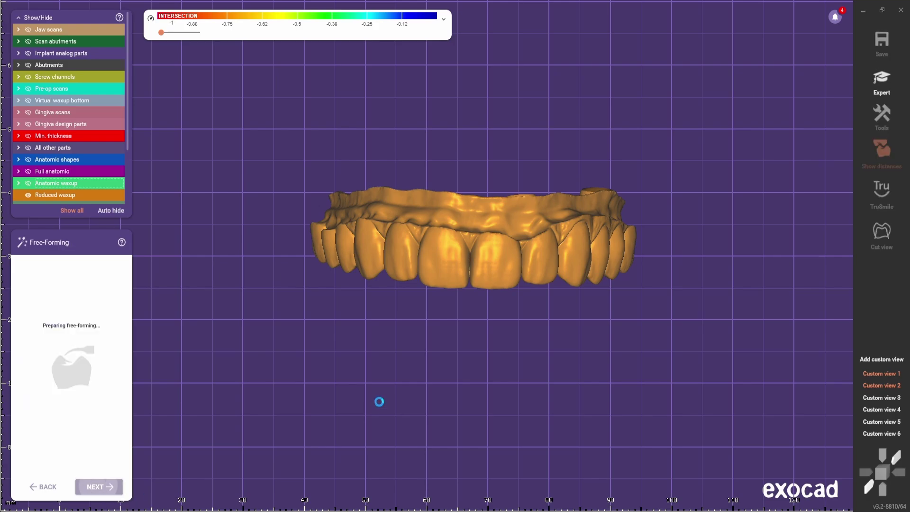
click(882, 83)
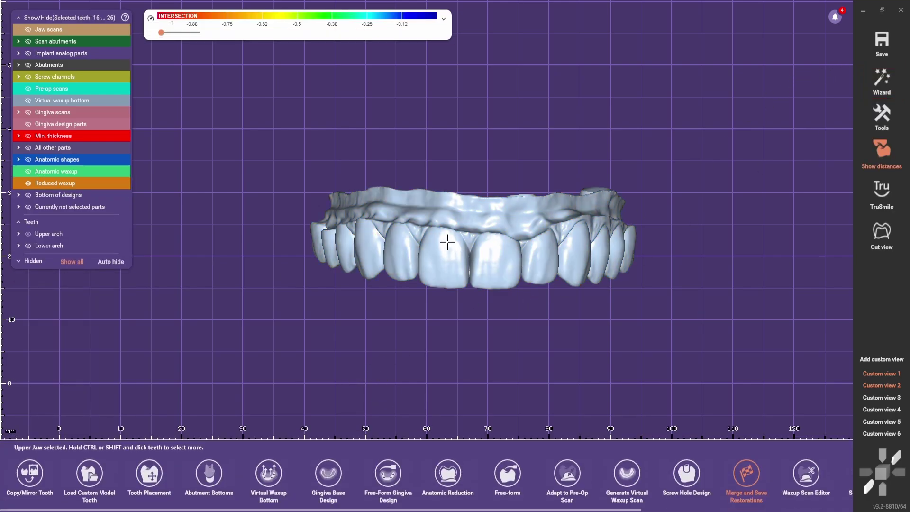
right_click(447, 242)
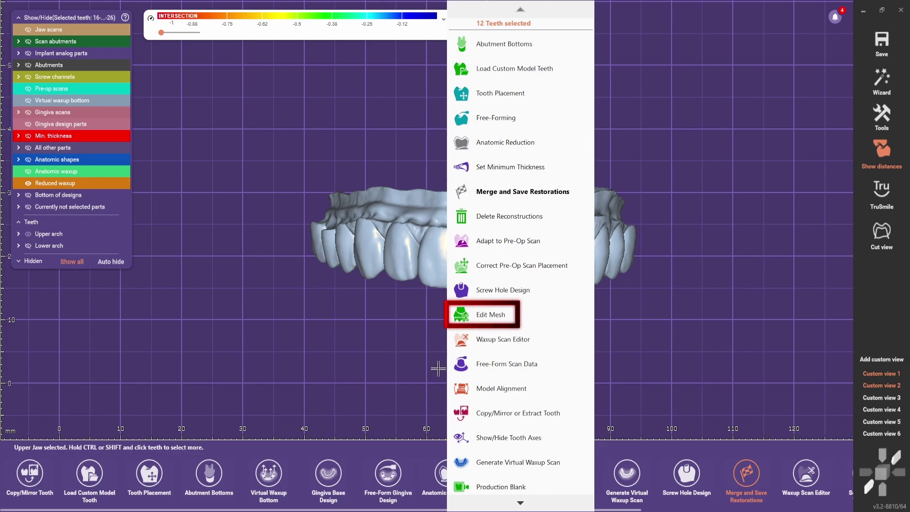
click(497, 318)
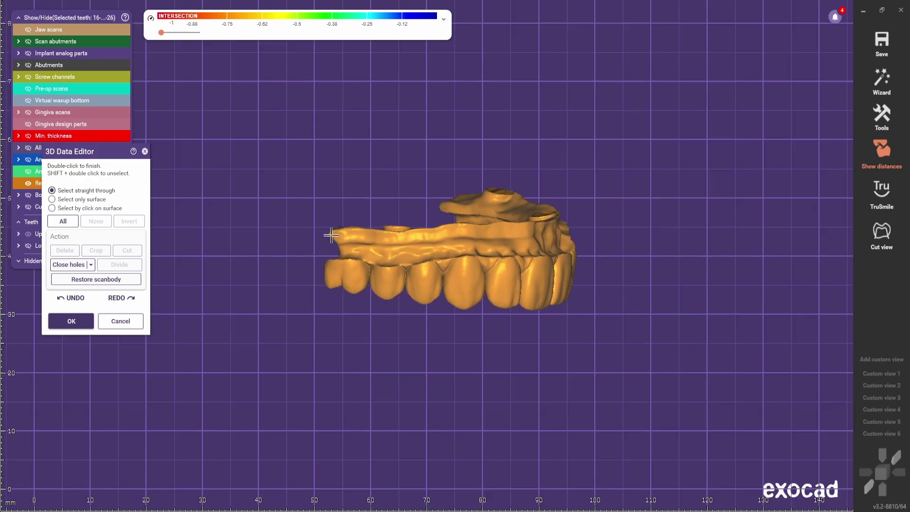
click(339, 246)
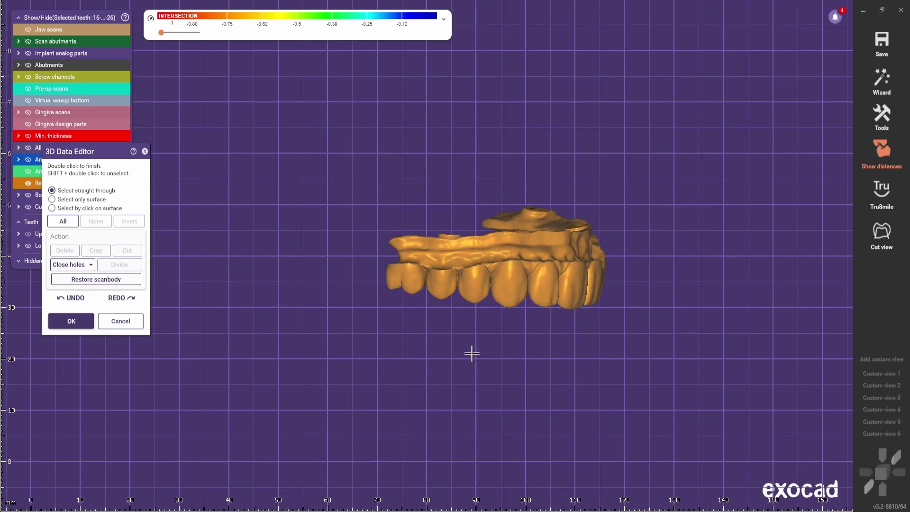